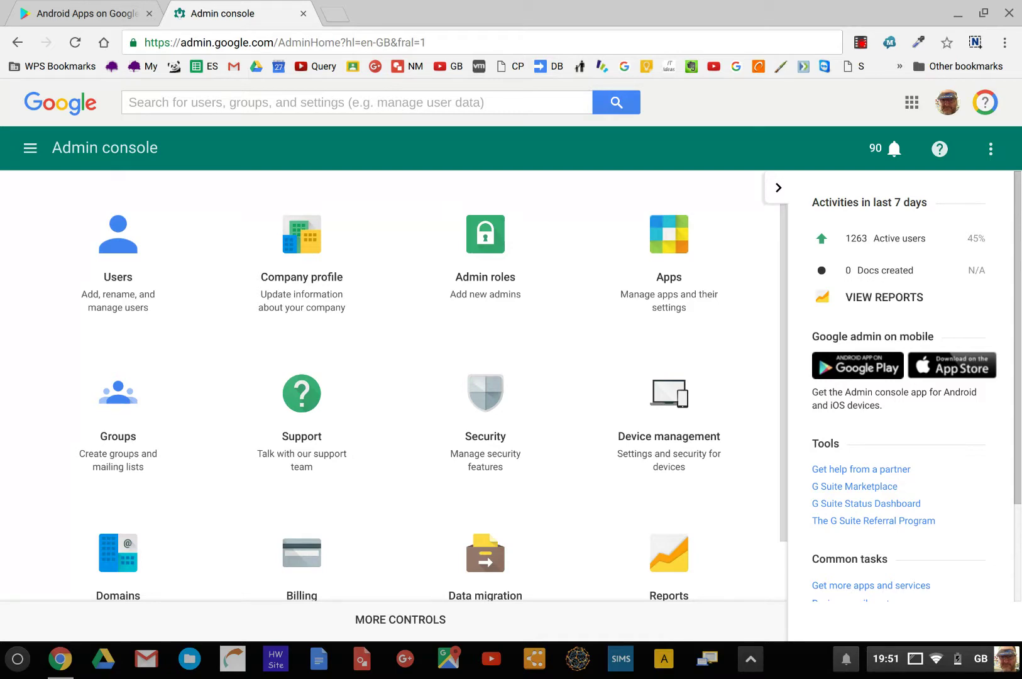
Open Chrome device management and expand Google Play Store settings to confirm Play Store management is enabled.
click(668, 408)
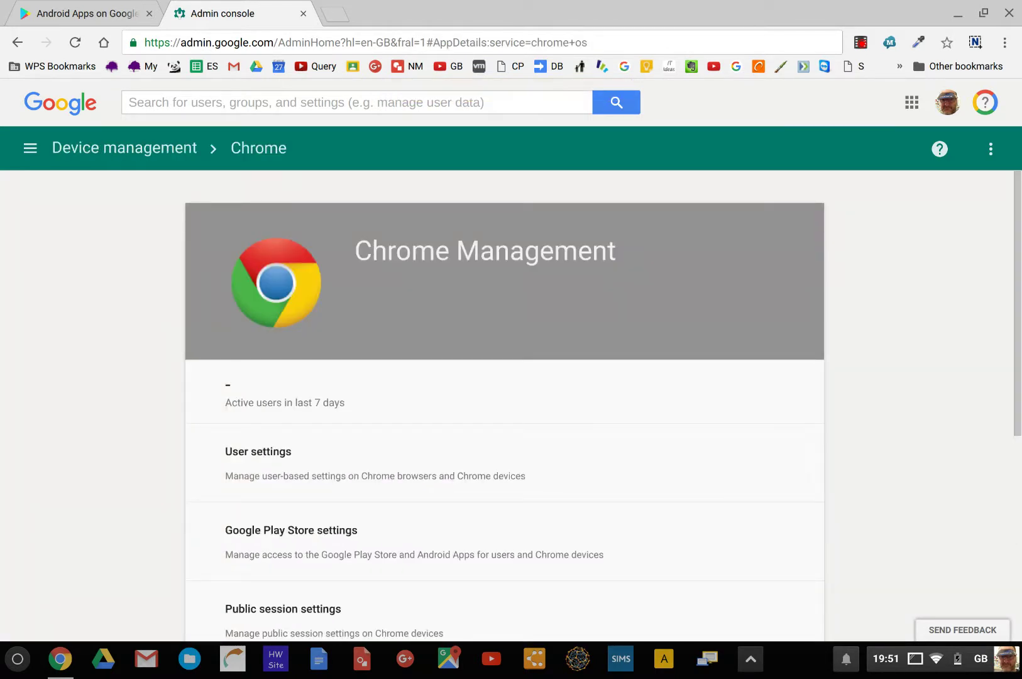
scroll(503, 408, down, 3)
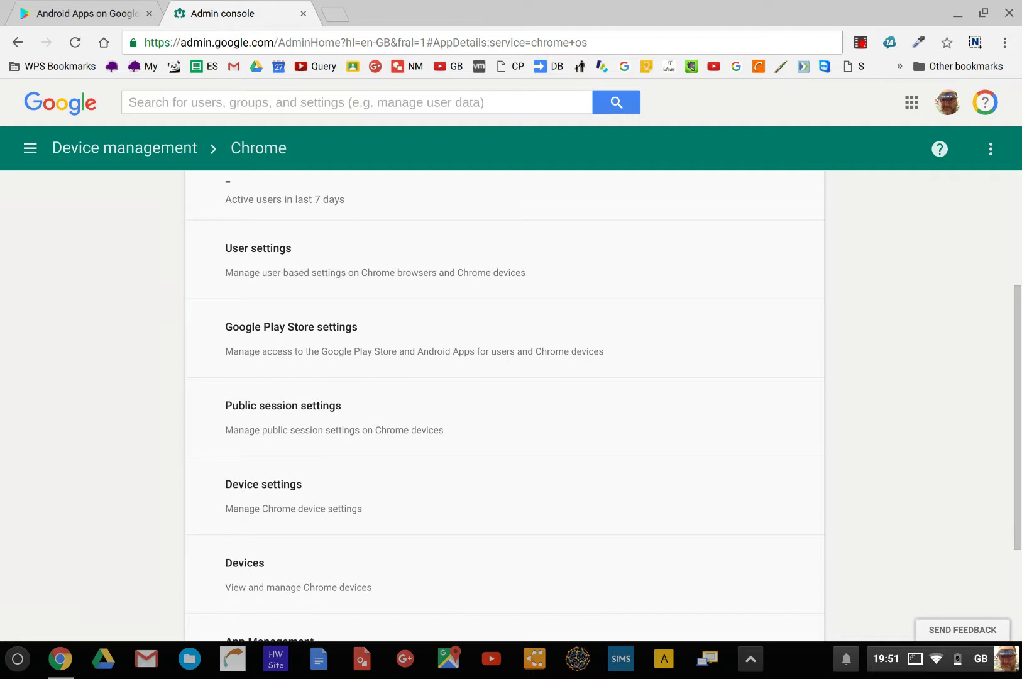
click(290, 326)
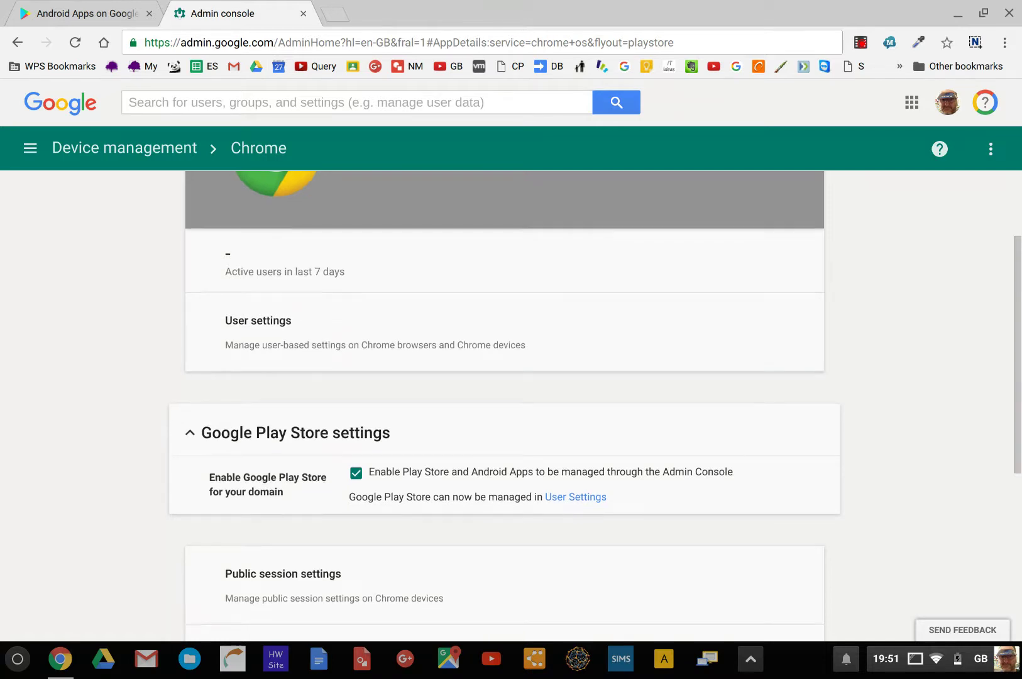
scroll(504, 405, down, 3)
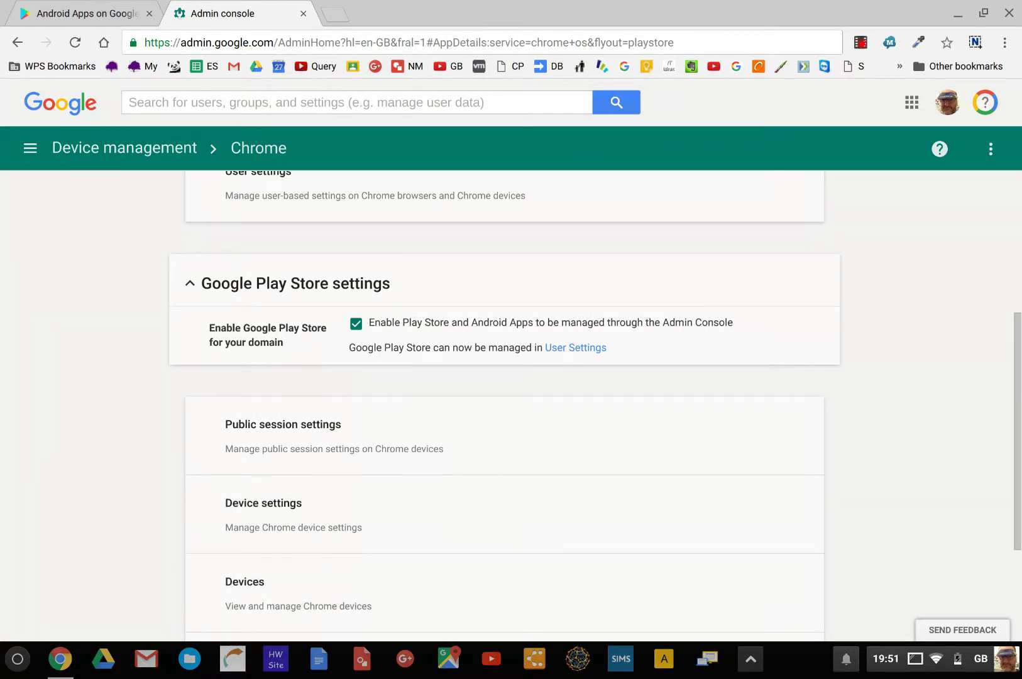
scroll(505, 405, up, 5)
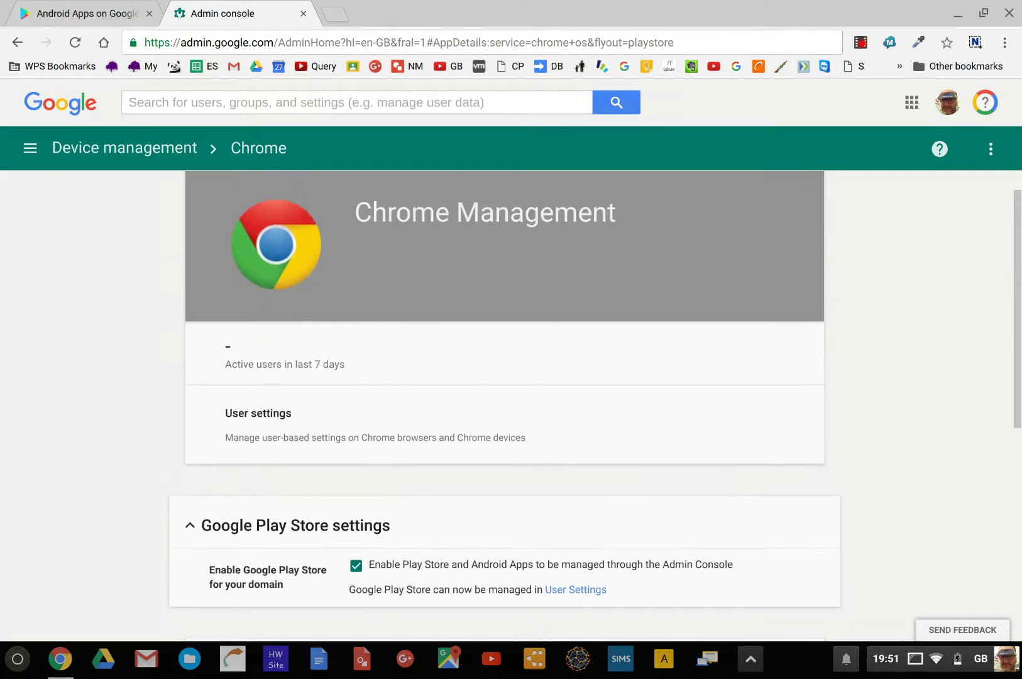
In Chrome user settings for ITSupport > Real Users of IT Support, keep Google Play Apps on Allow.
click(504, 415)
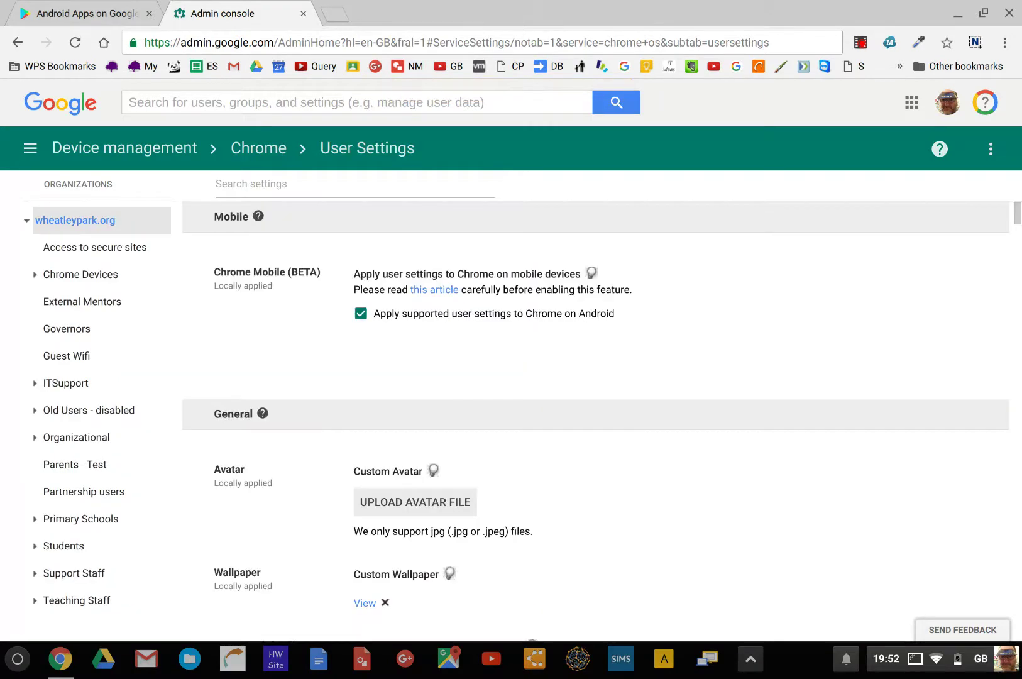
click(35, 382)
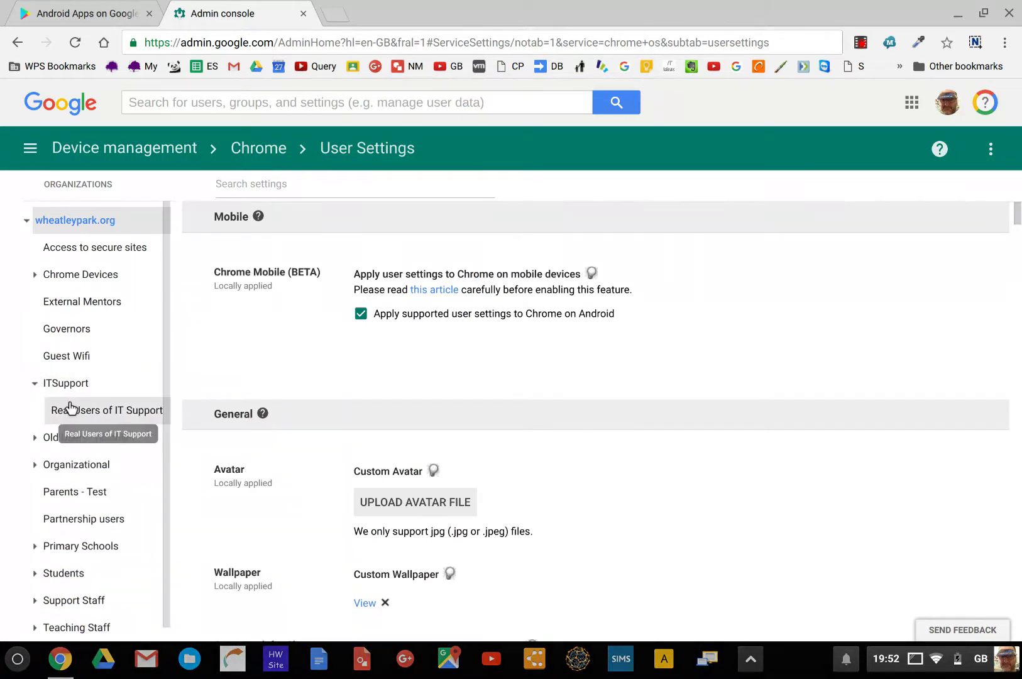
click(69, 409)
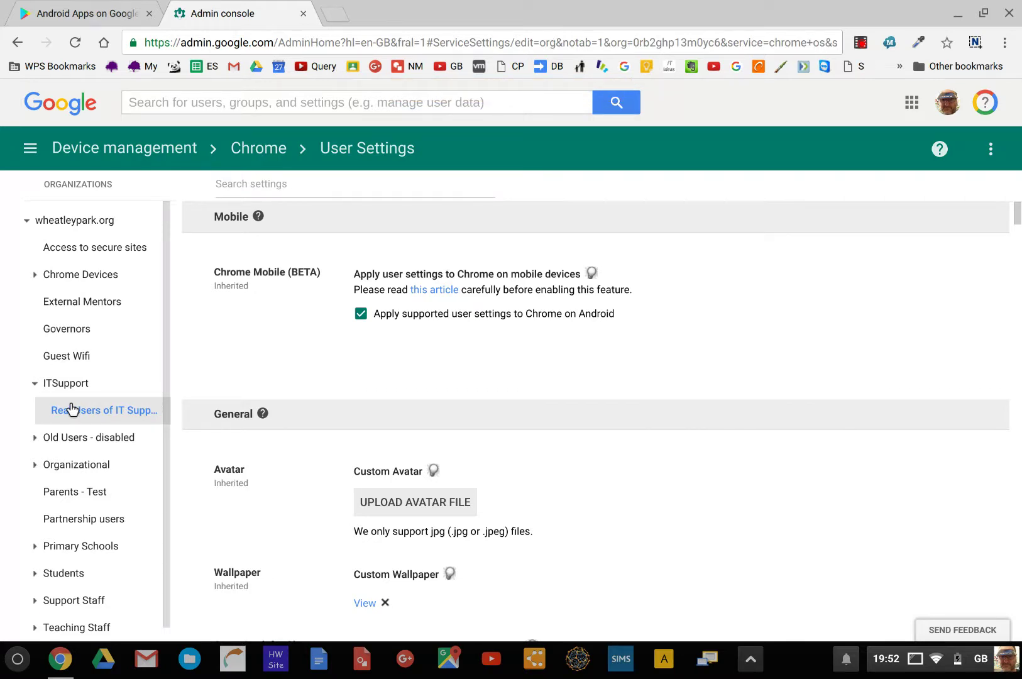
scroll(595, 421, down, 12)
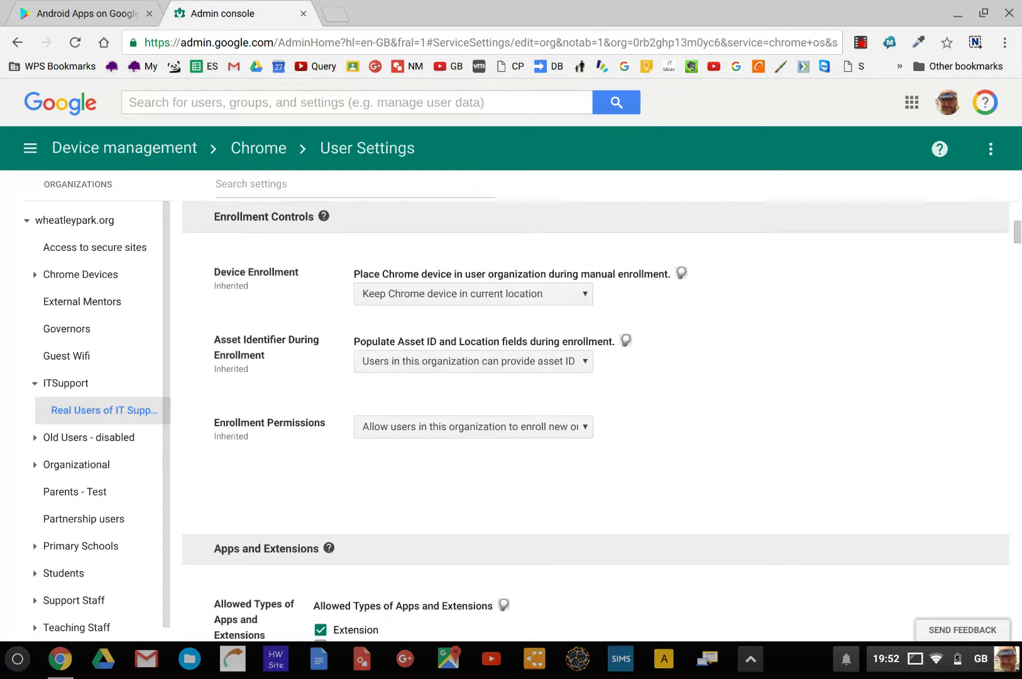
scroll(595, 421, down, 10)
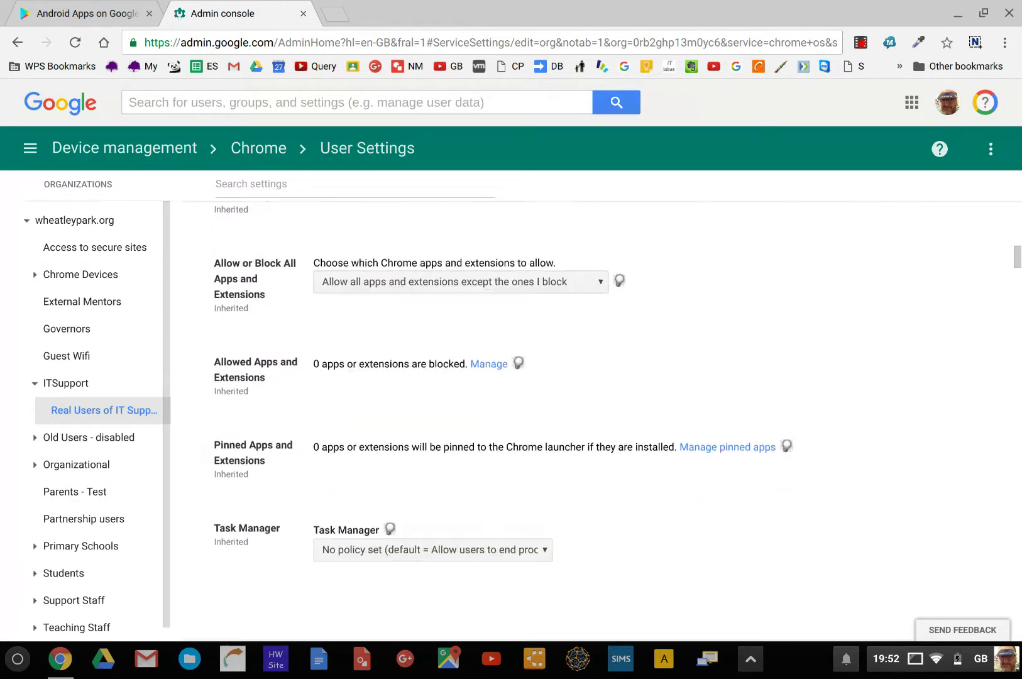
scroll(595, 421, down, 10)
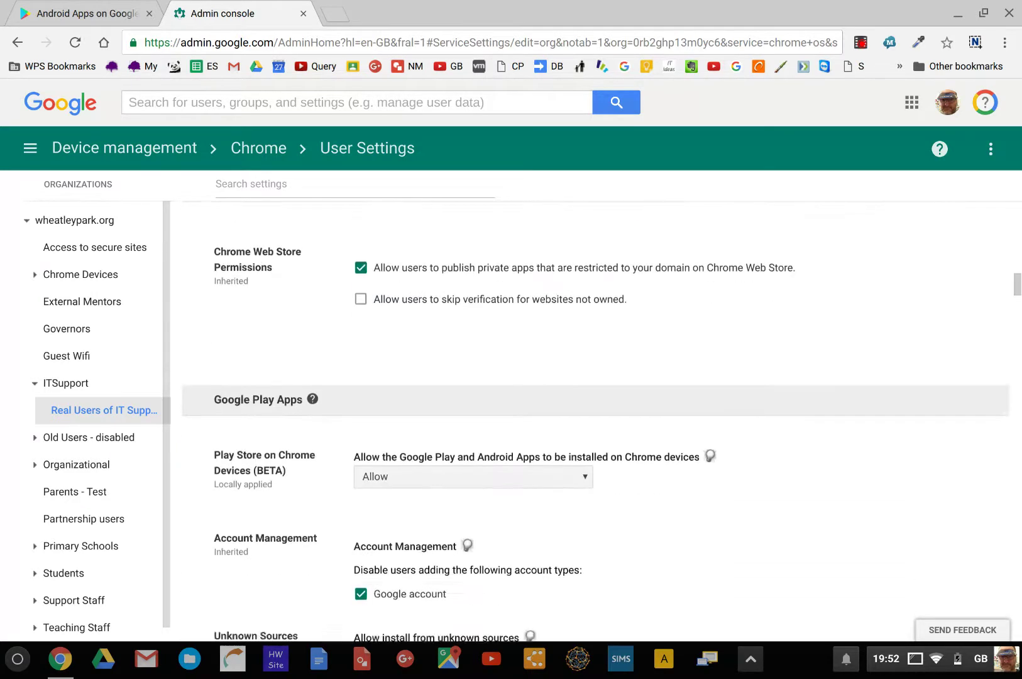
scroll(595, 421, down, 4)
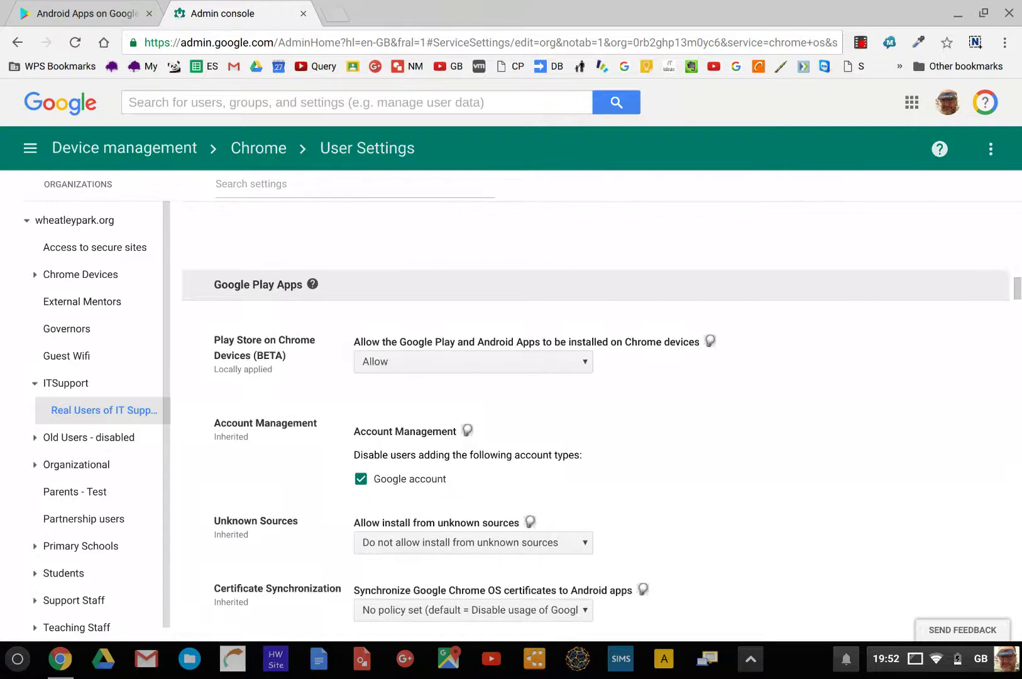
click(386, 363)
click(386, 364)
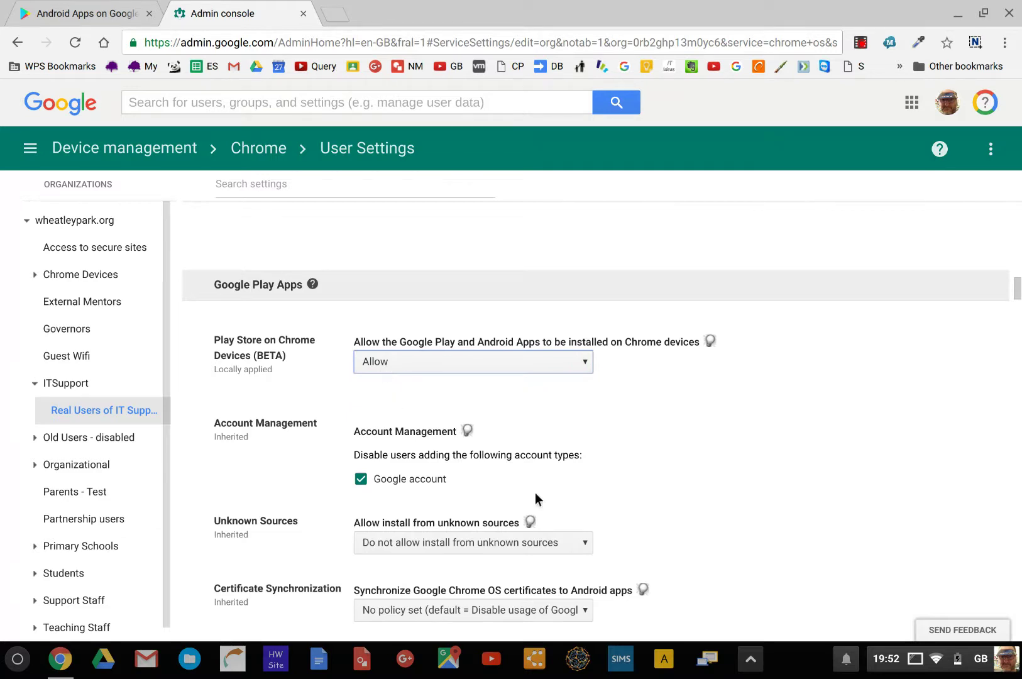
scroll(556, 497, down, 2)
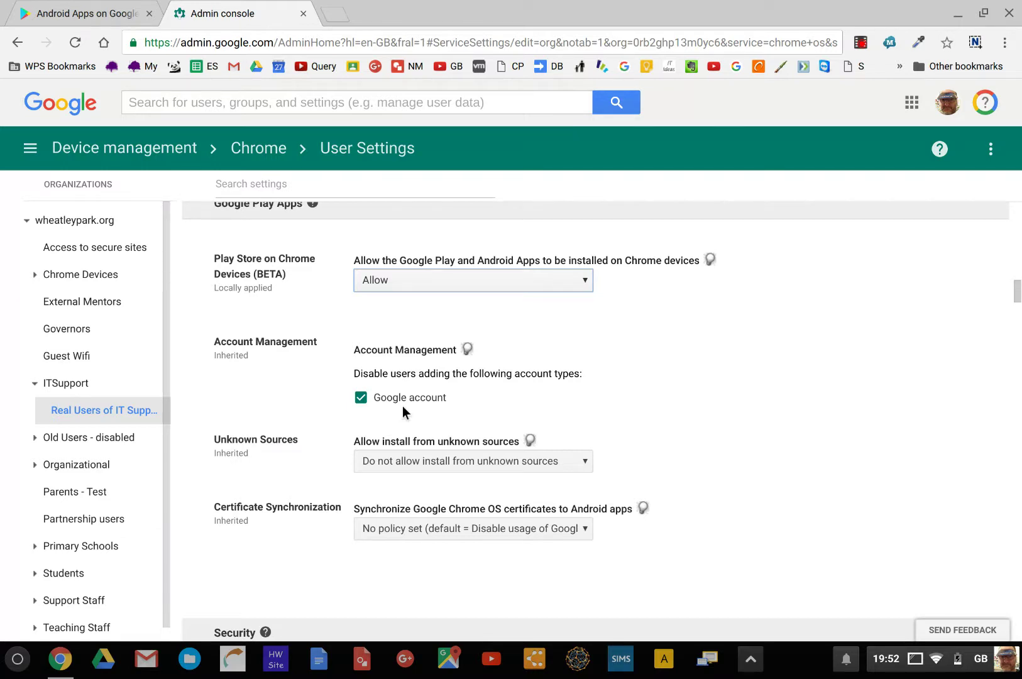
Switch to Google Play for Work, browse the Shop to Collaboration, and open GoToMeeting (old).
click(107, 14)
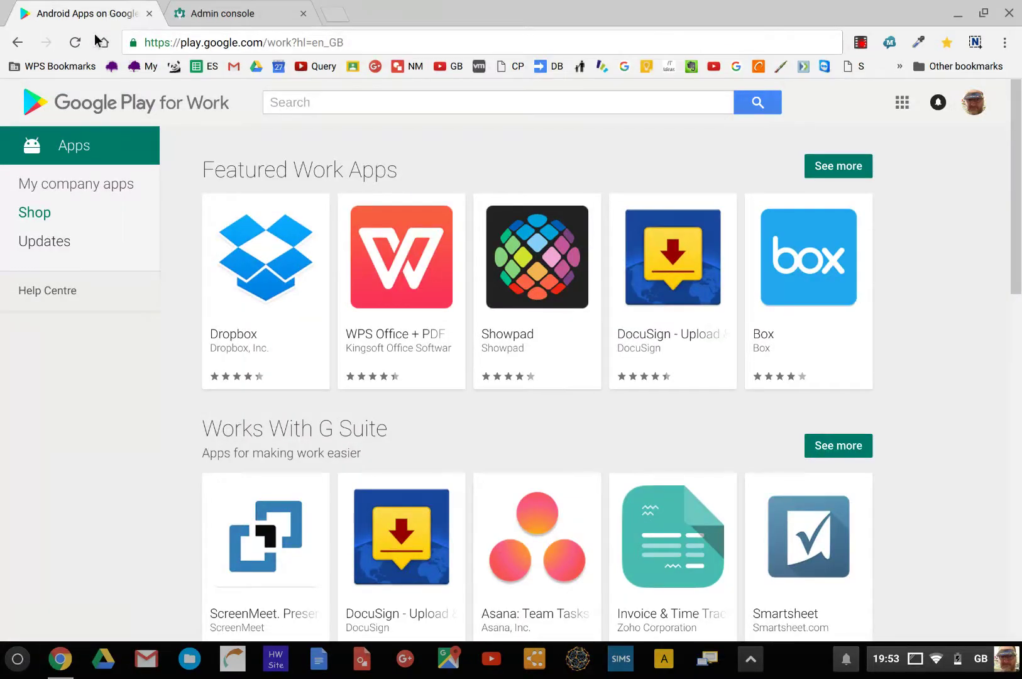
click(73, 64)
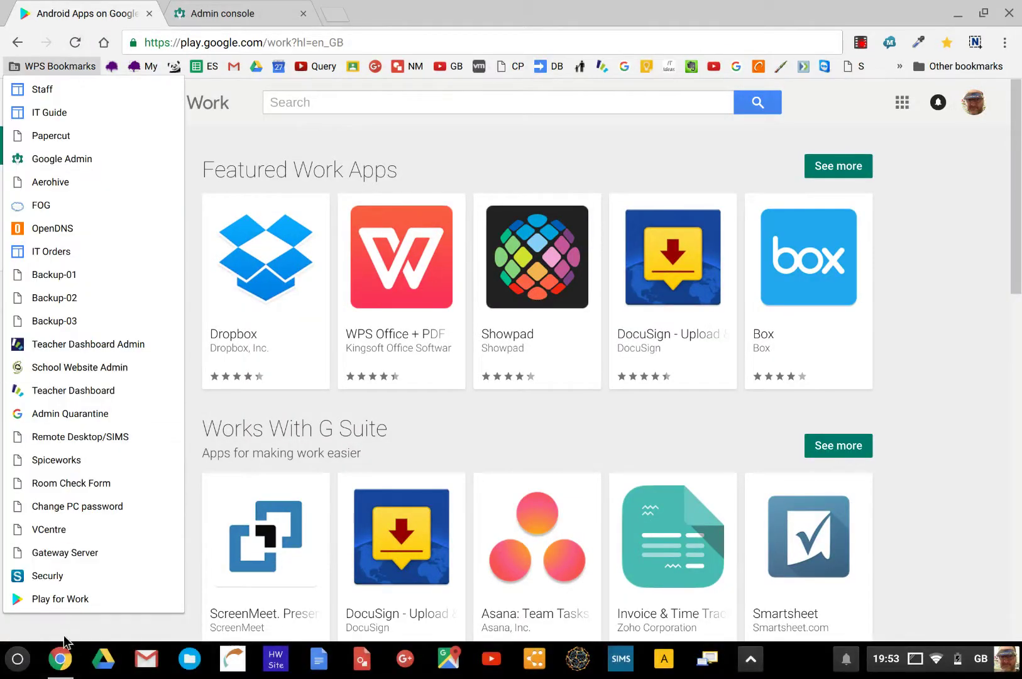
click(75, 600)
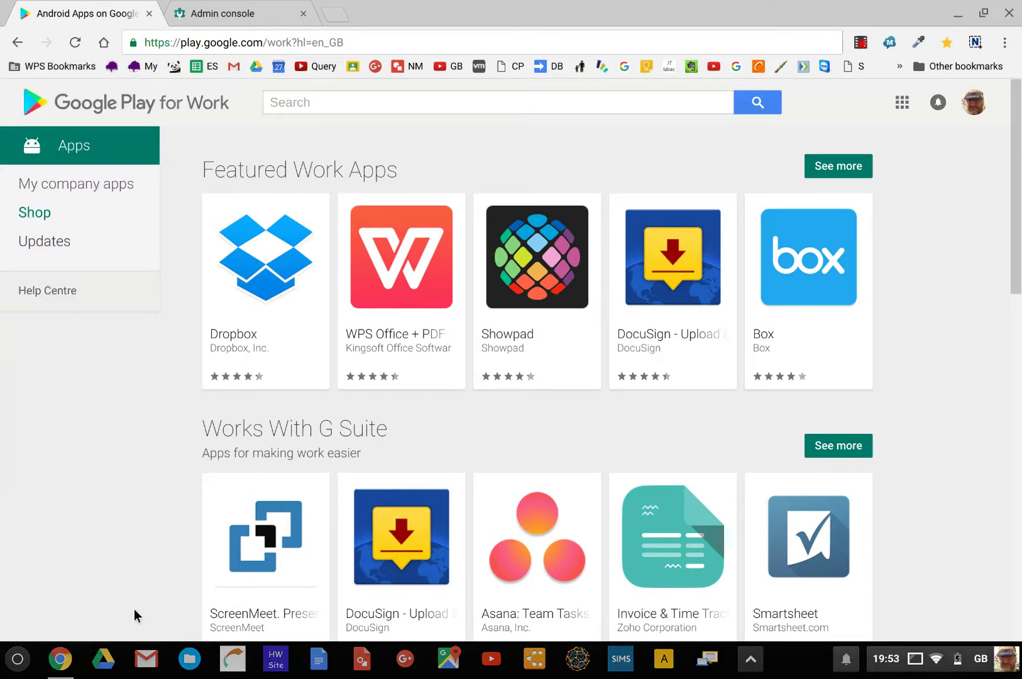
scroll(134, 611, down, 5)
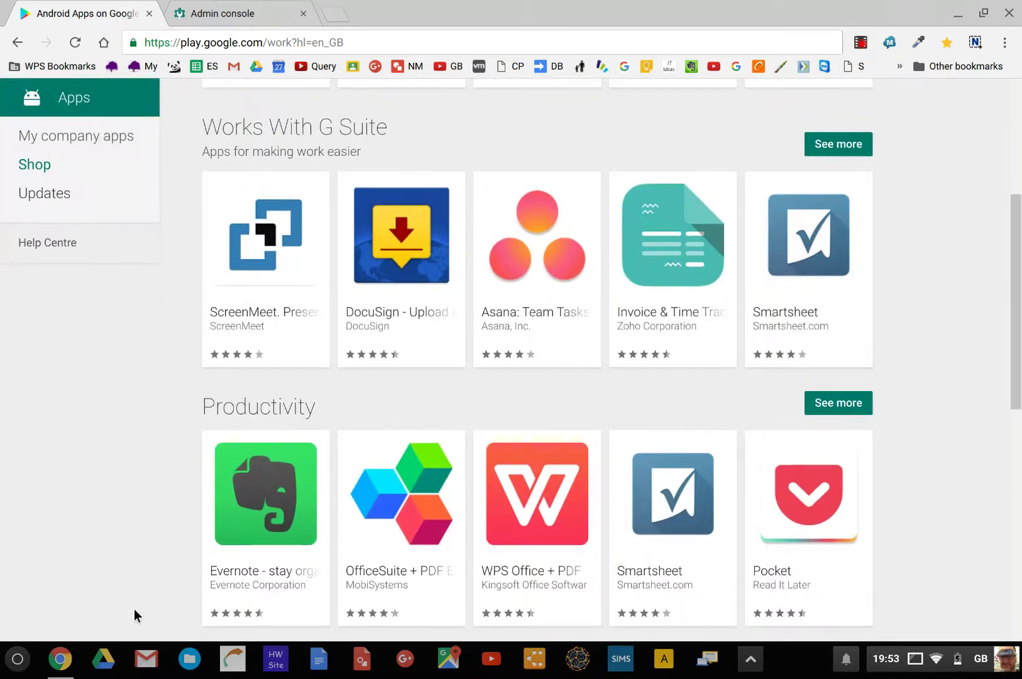
scroll(134, 614, down, 4)
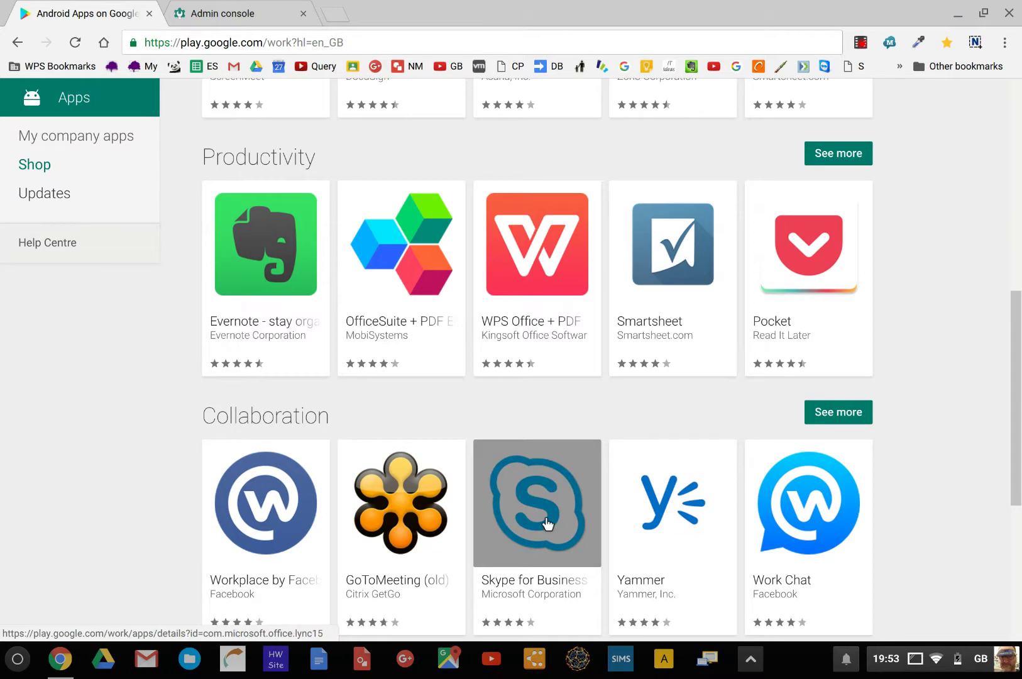
click(389, 524)
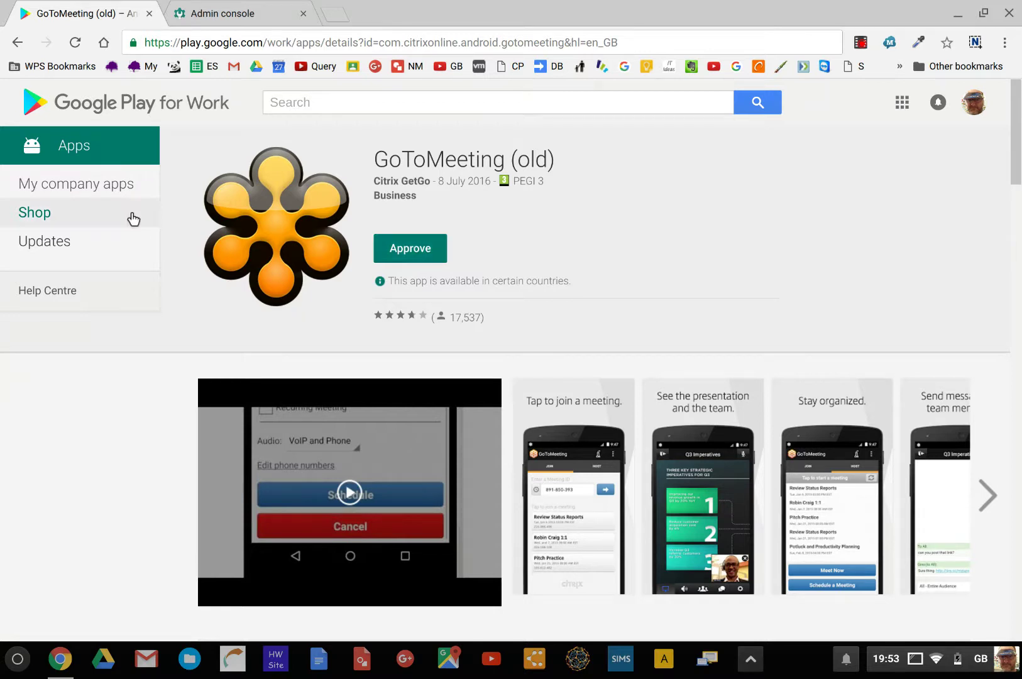
Show the My company apps list with Google+ and Google Earth marked Approved.
click(117, 196)
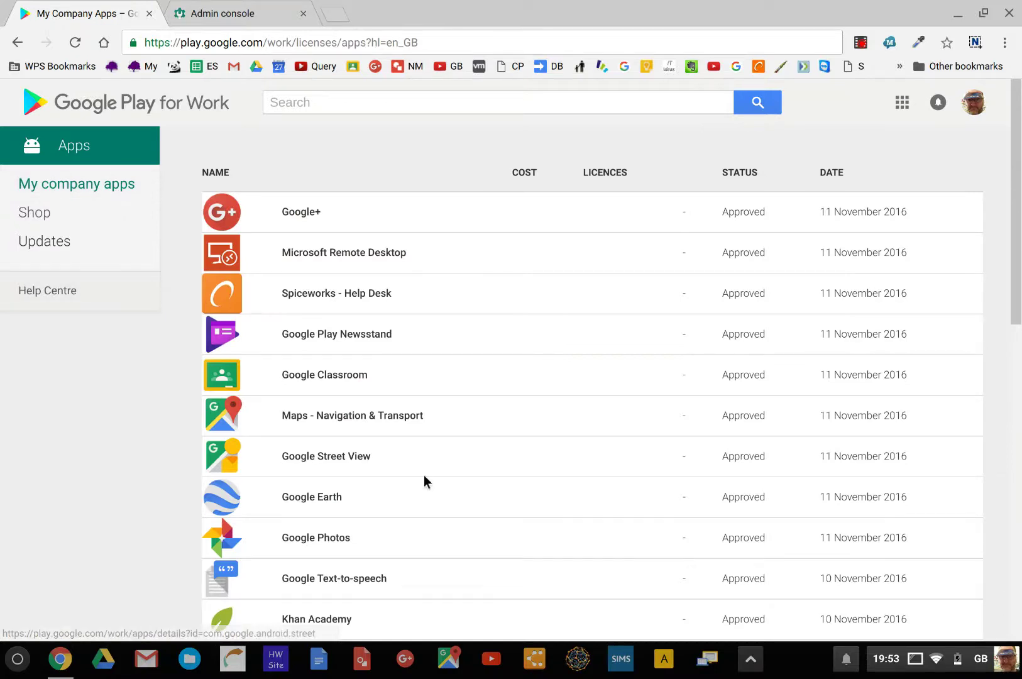
scroll(424, 478, down, 6)
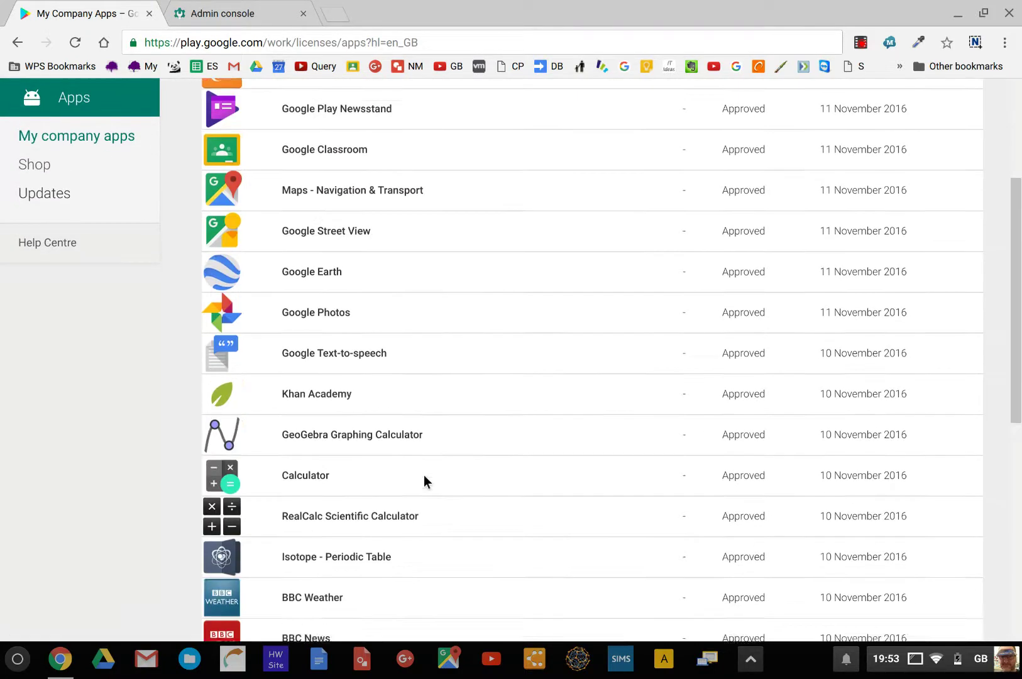
scroll(424, 476, down, 5)
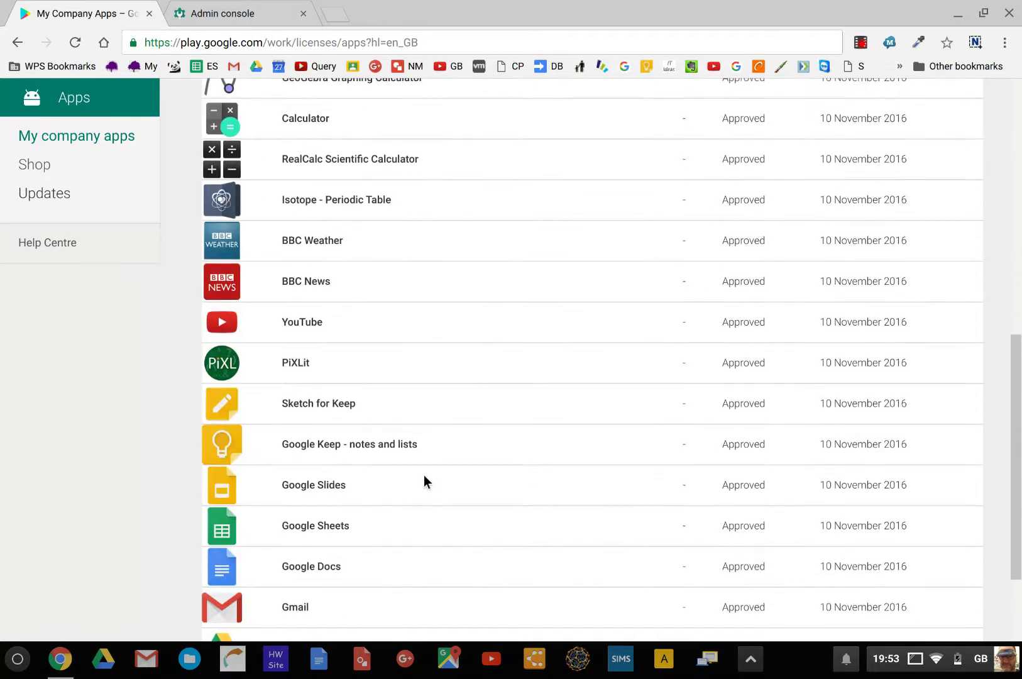
scroll(424, 481, up, 2)
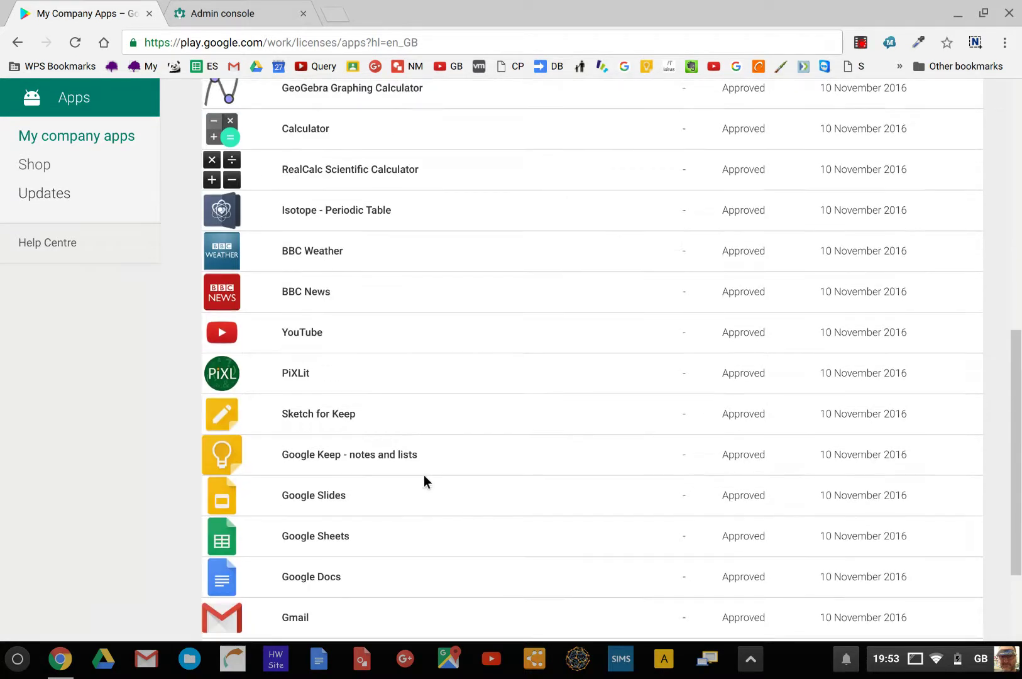
scroll(424, 481, up, 9)
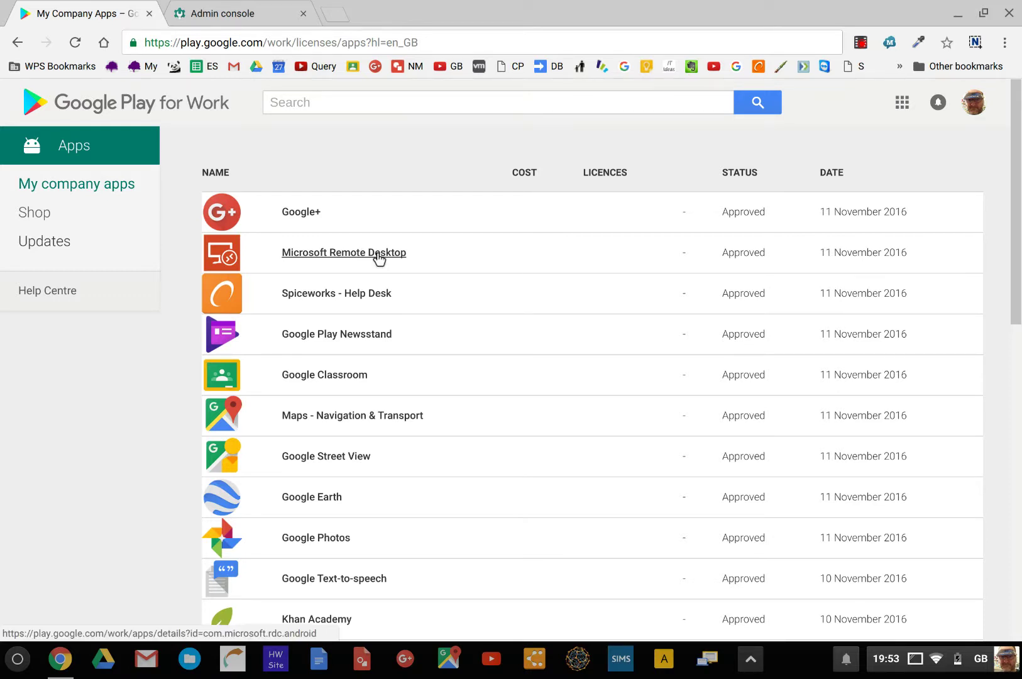
click(267, 10)
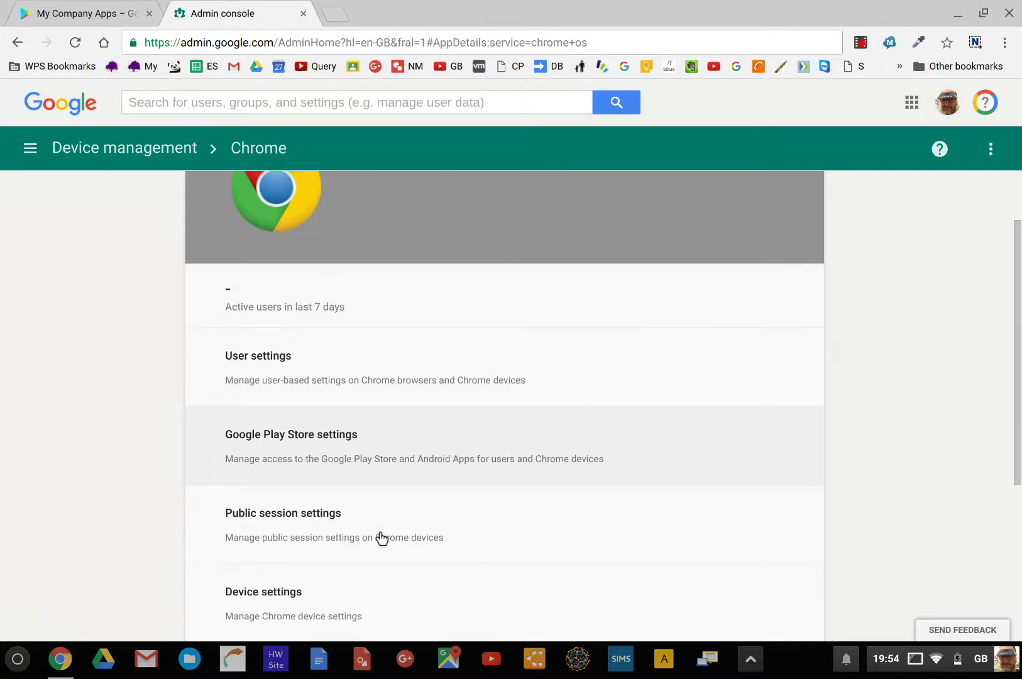
Open App Management for Chrome devices and bring up the app type choices.
scroll(382, 538, down, 2)
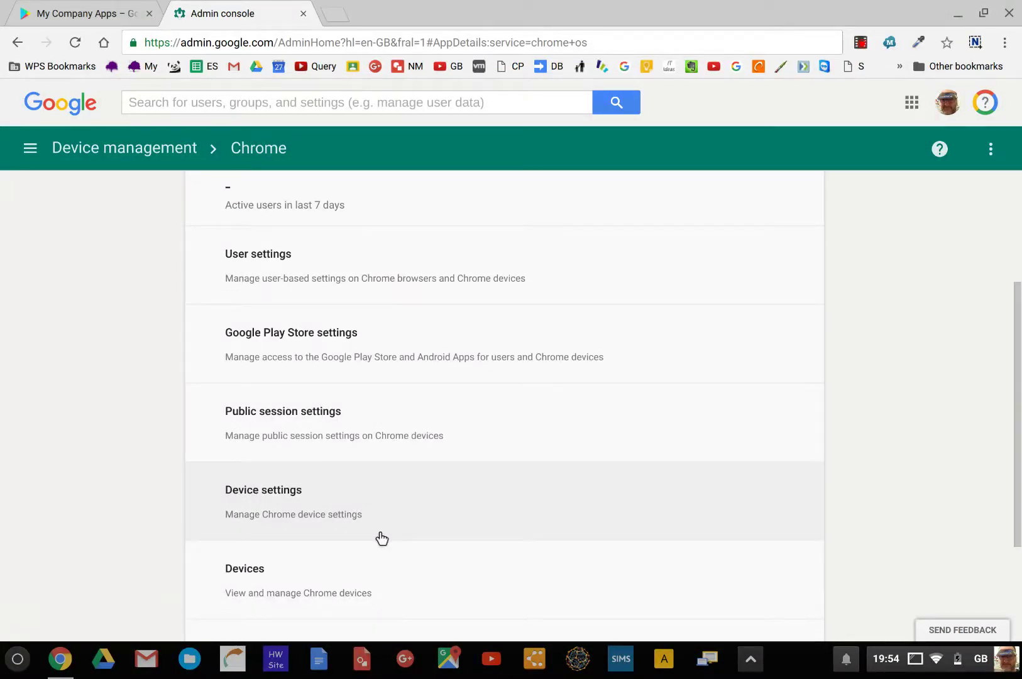
scroll(381, 538, down, 3)
click(299, 492)
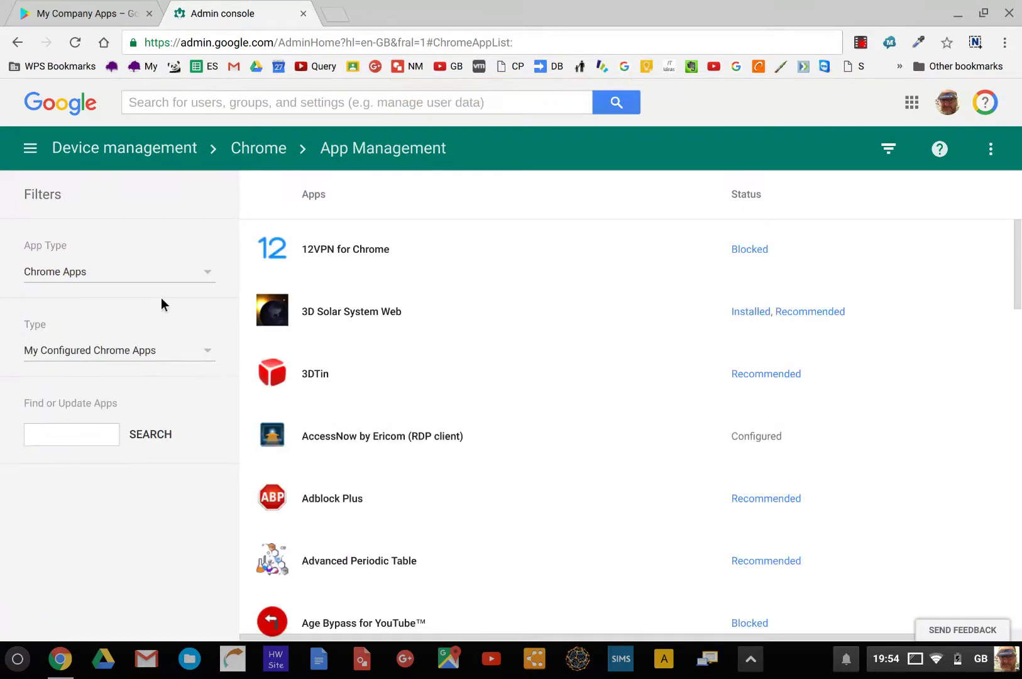
click(151, 274)
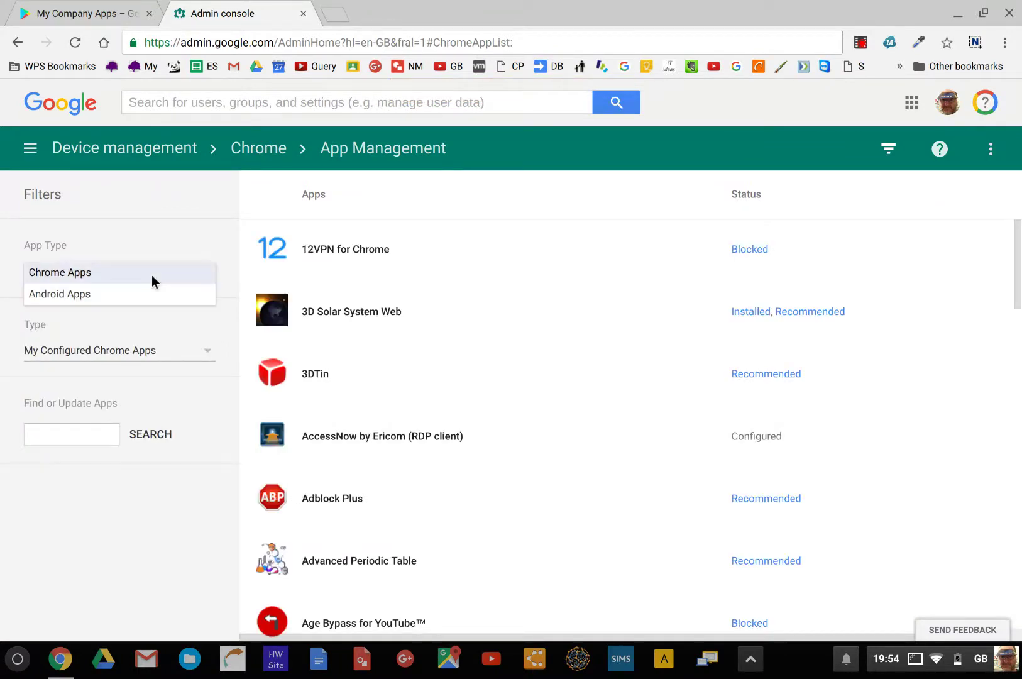
Filter App Management to Android Apps and open the BBC News app page.
click(124, 293)
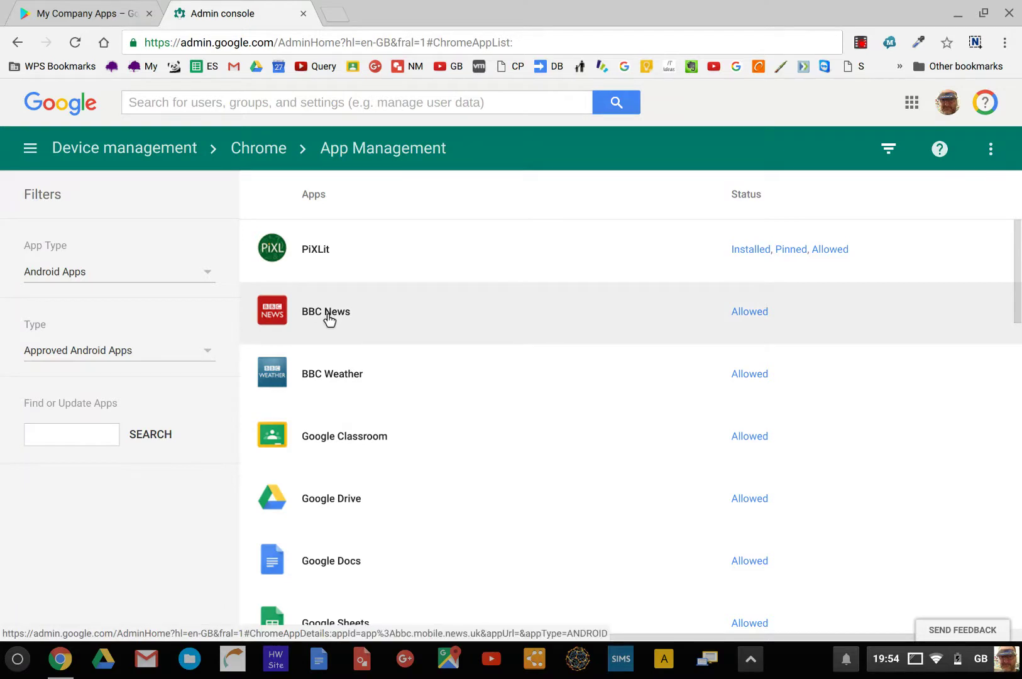
click(328, 320)
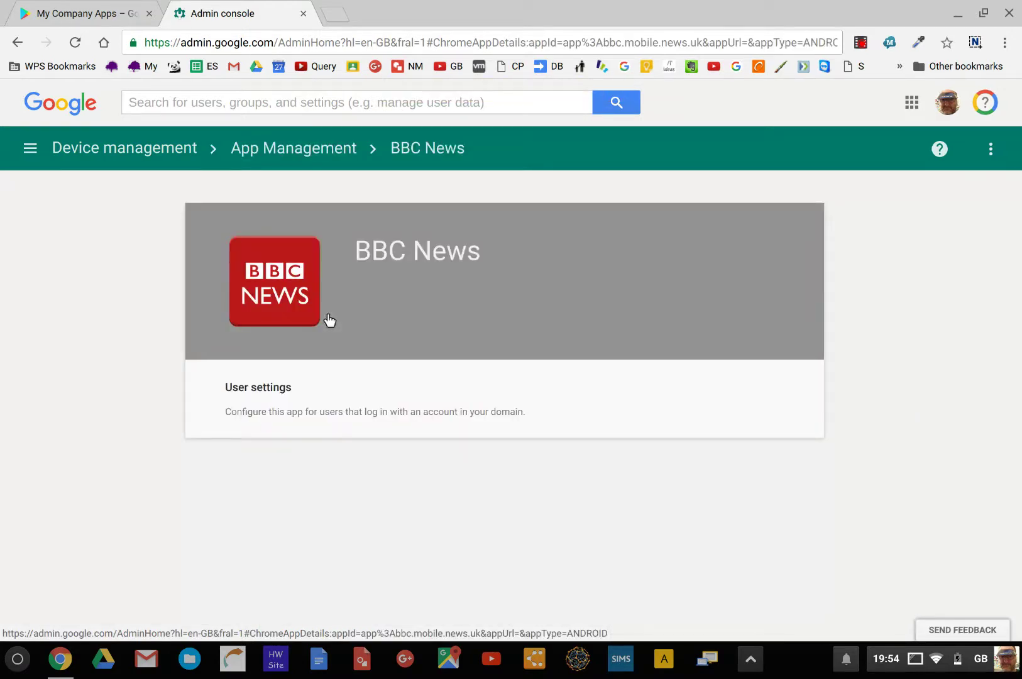
Check BBC News user settings for the top-level organisation, then return to App Management.
click(319, 401)
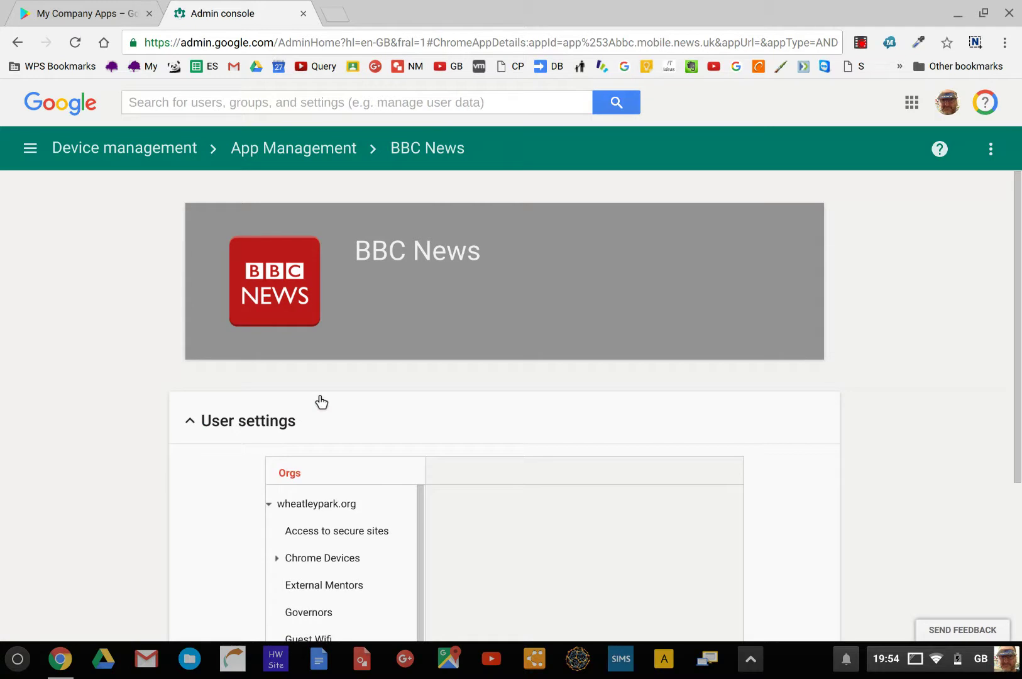
scroll(194, 537, down, 3)
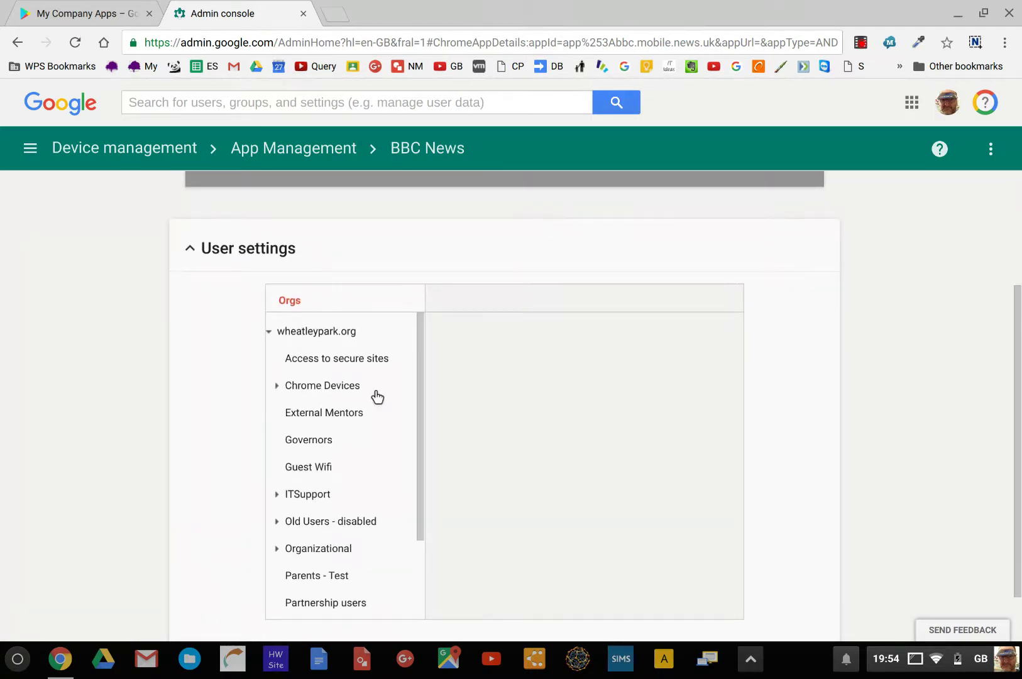
click(358, 341)
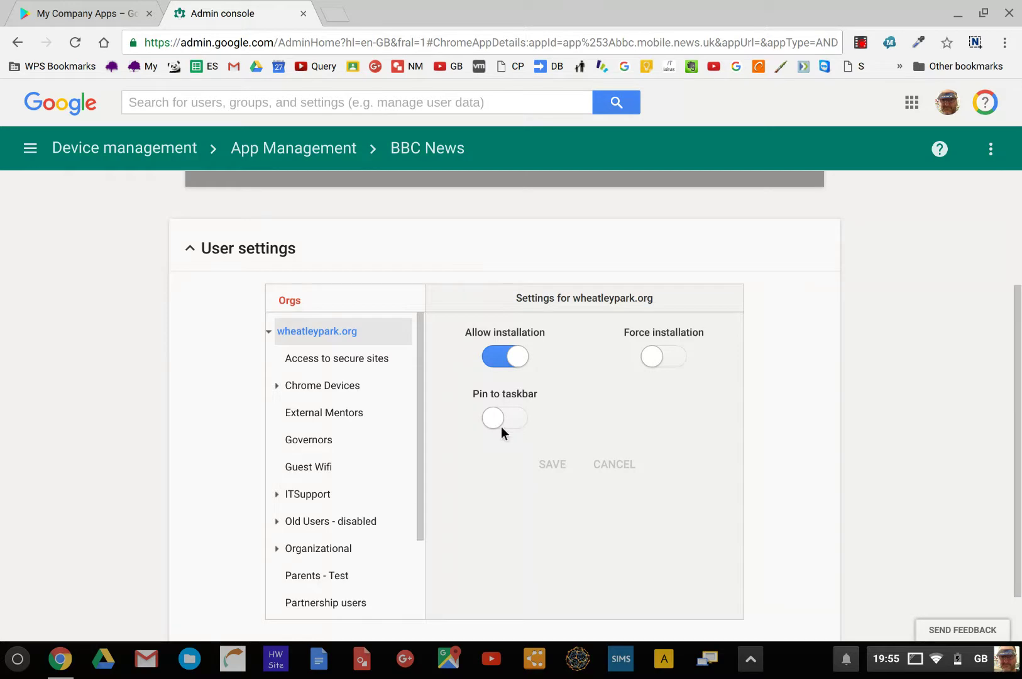
scroll(500, 426, up, 3)
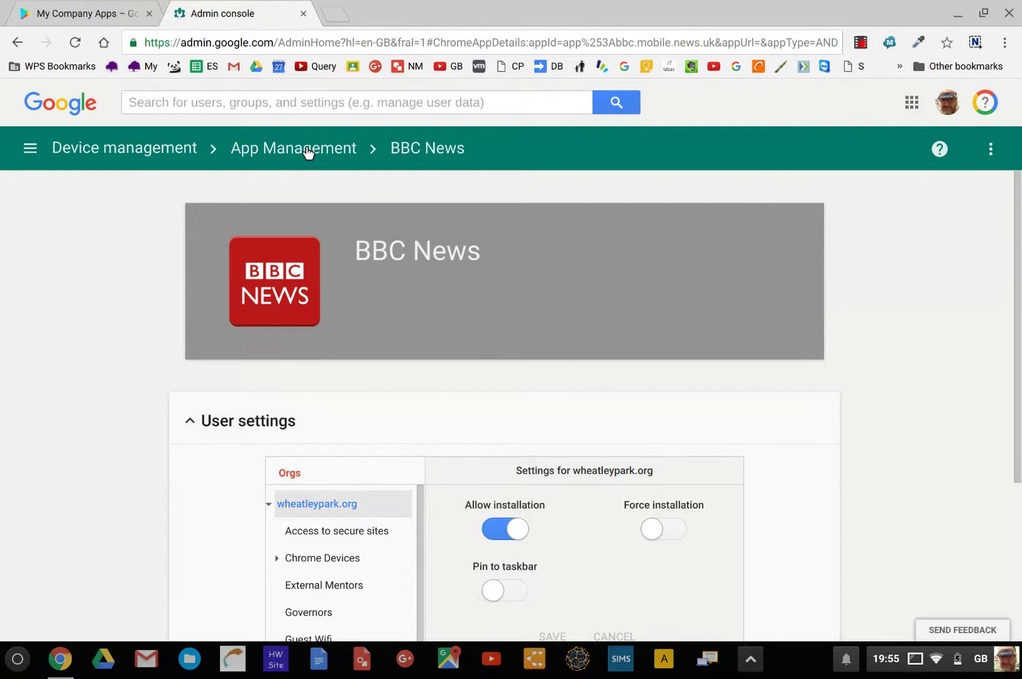
click(308, 149)
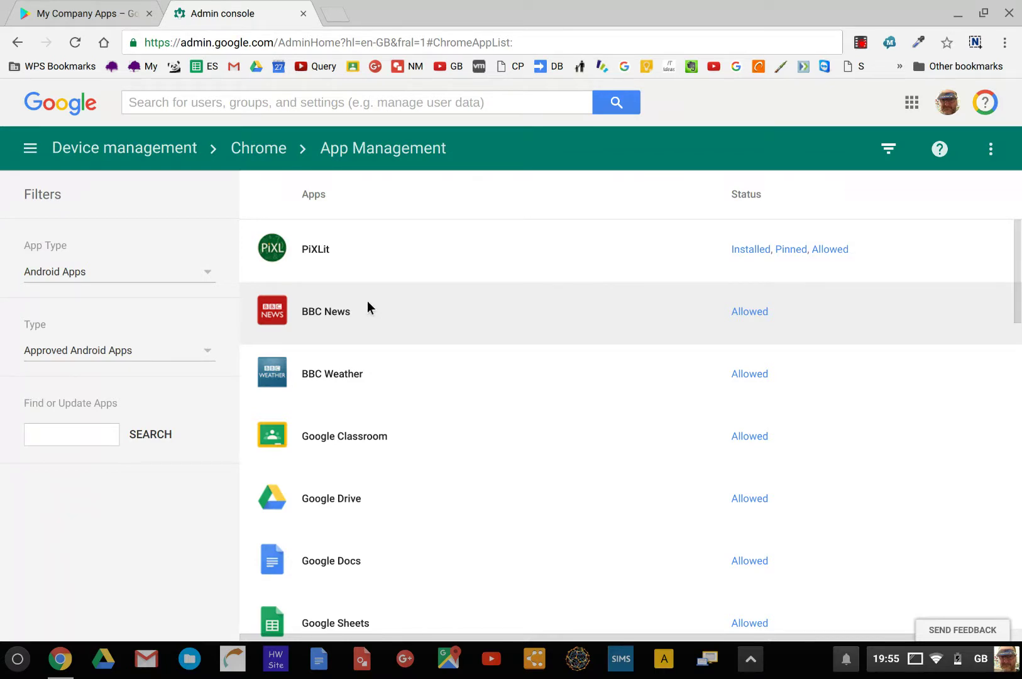
Scroll the approved Android apps list past Gmail, Google Keep and YouTube, then reveal hidden shelf apps.
scroll(368, 303, down, 3)
scroll(367, 300, down, 10)
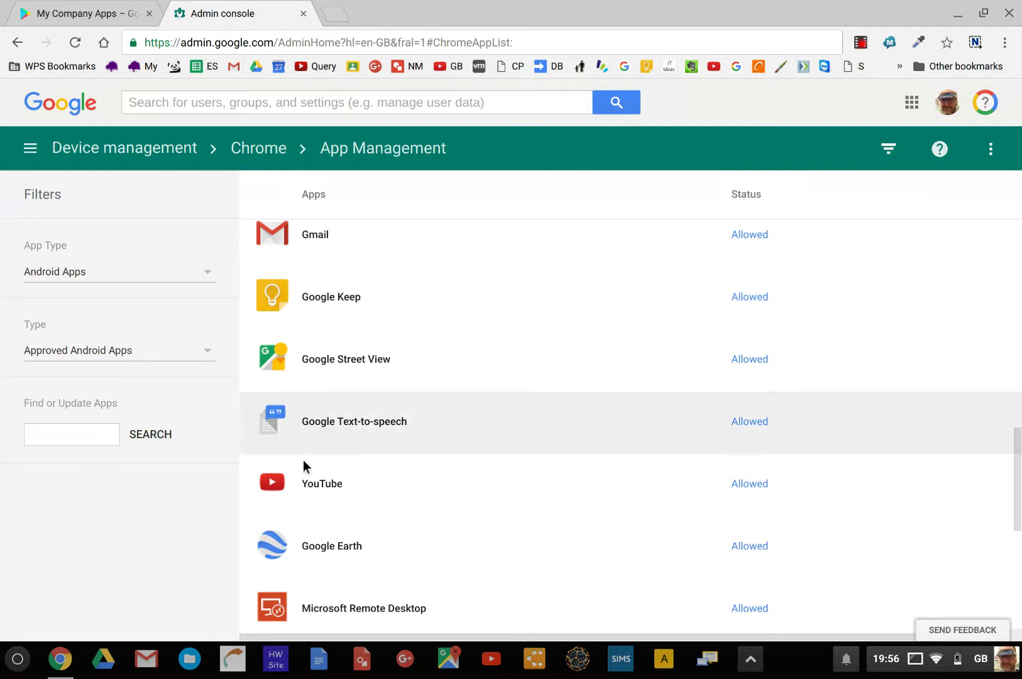
click(749, 666)
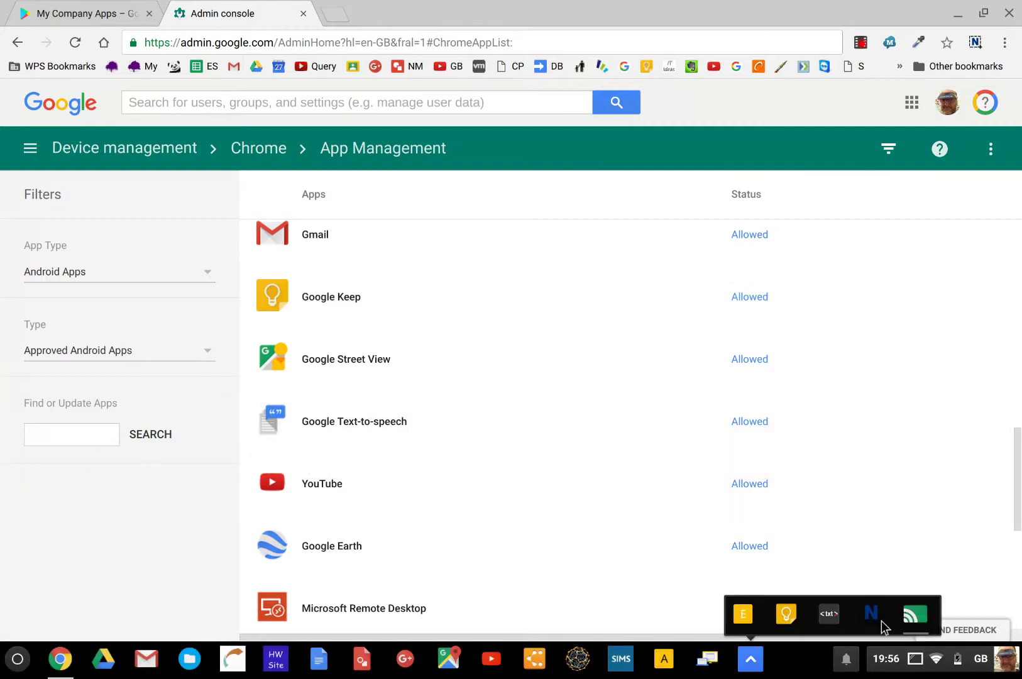
Cast the user's Play Store via Google Cast for Education, showing PiXLit, BBC News and Gmail.
click(914, 616)
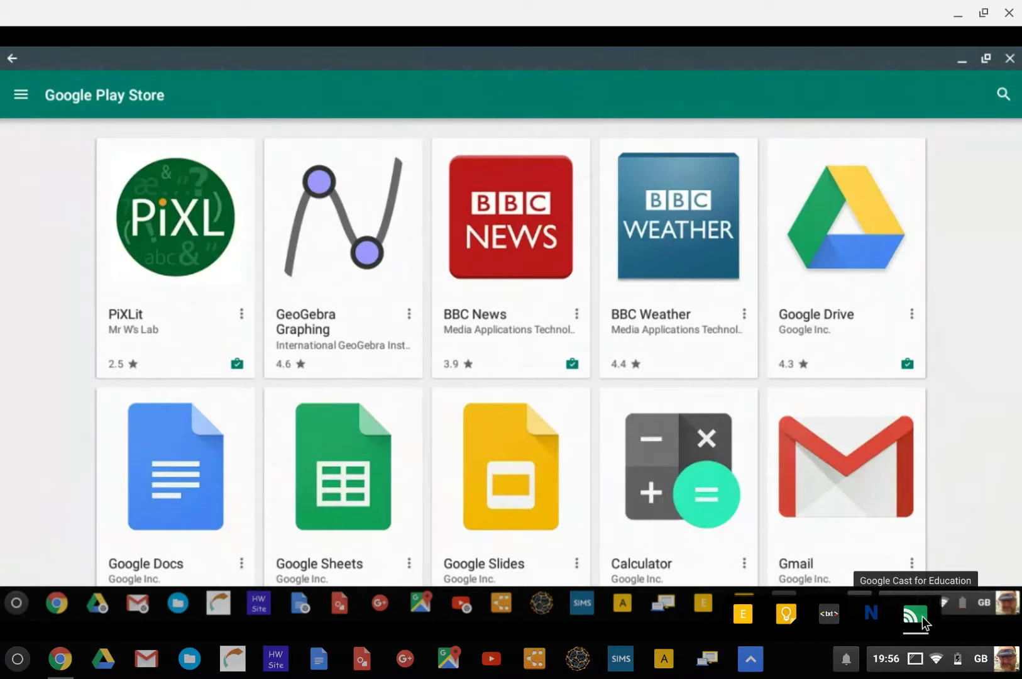
scroll(511, 333, down, 6)
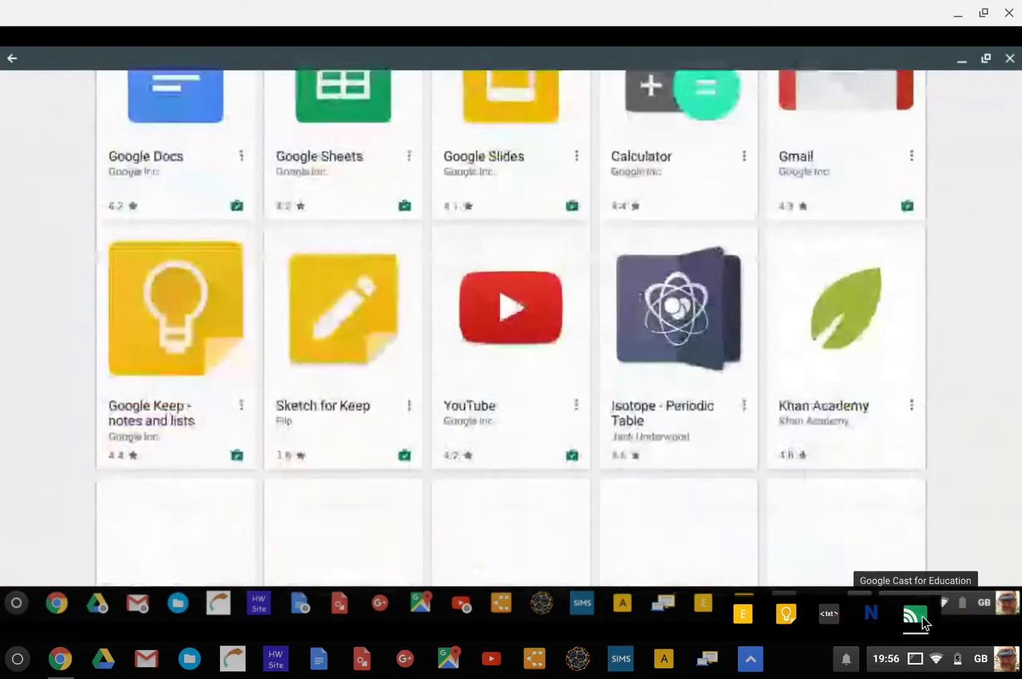
scroll(511, 333, down, 1)
scroll(511, 333, down, 1)
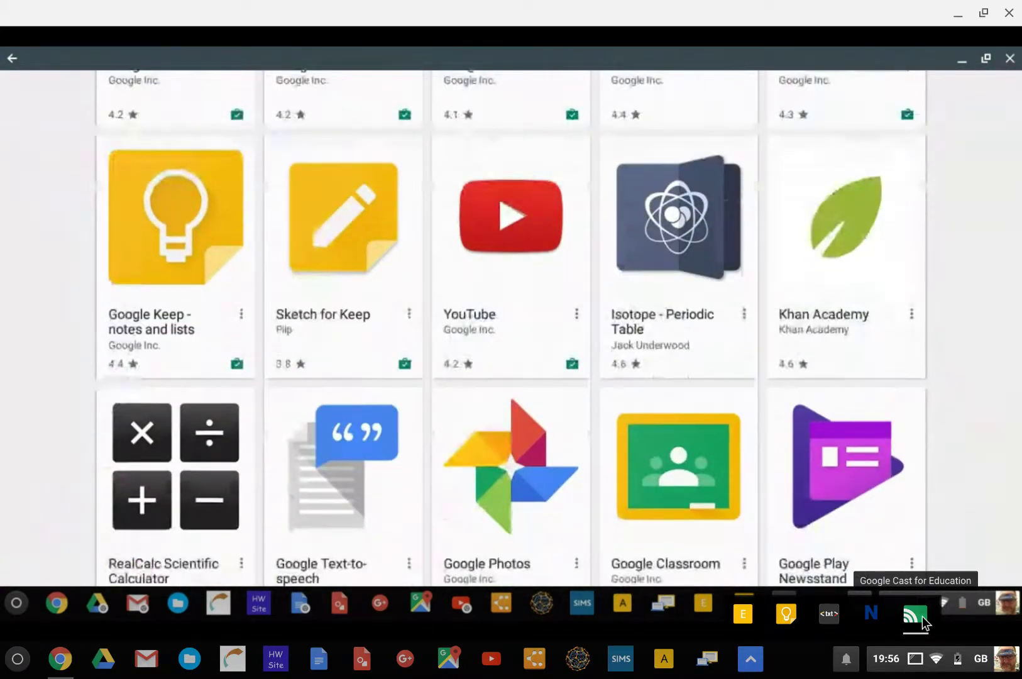
scroll(511, 333, down, 1)
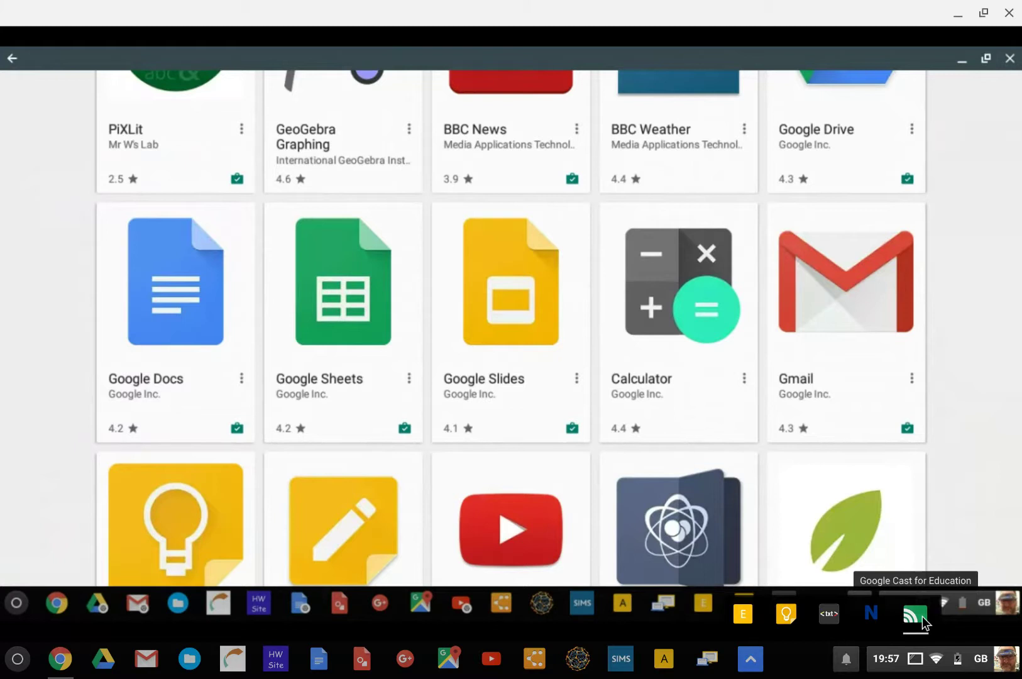
click(915, 614)
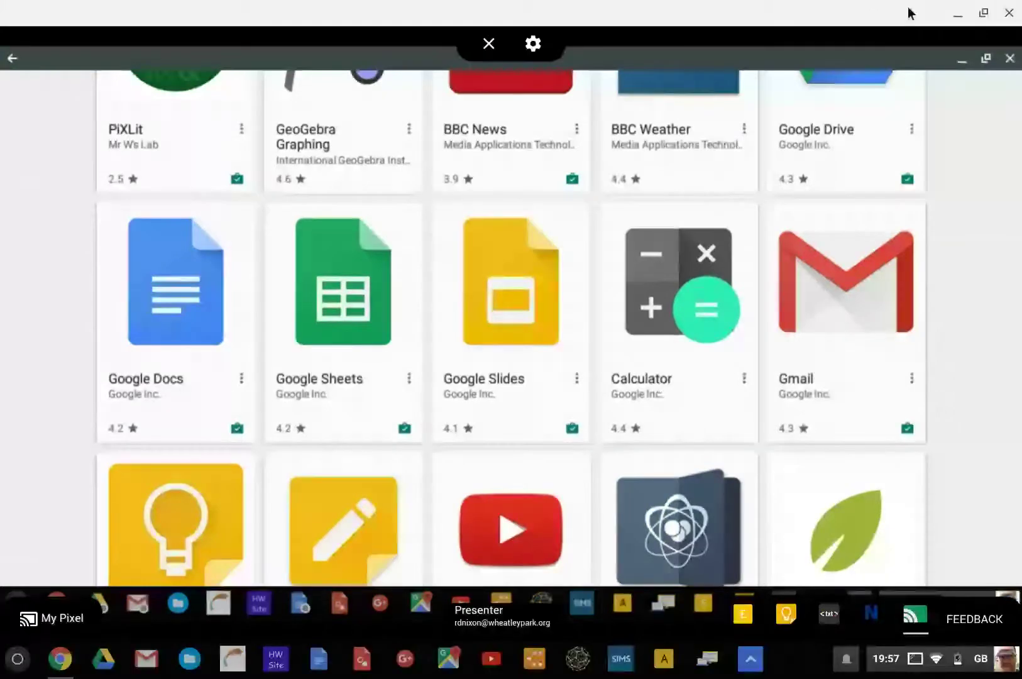
click(955, 17)
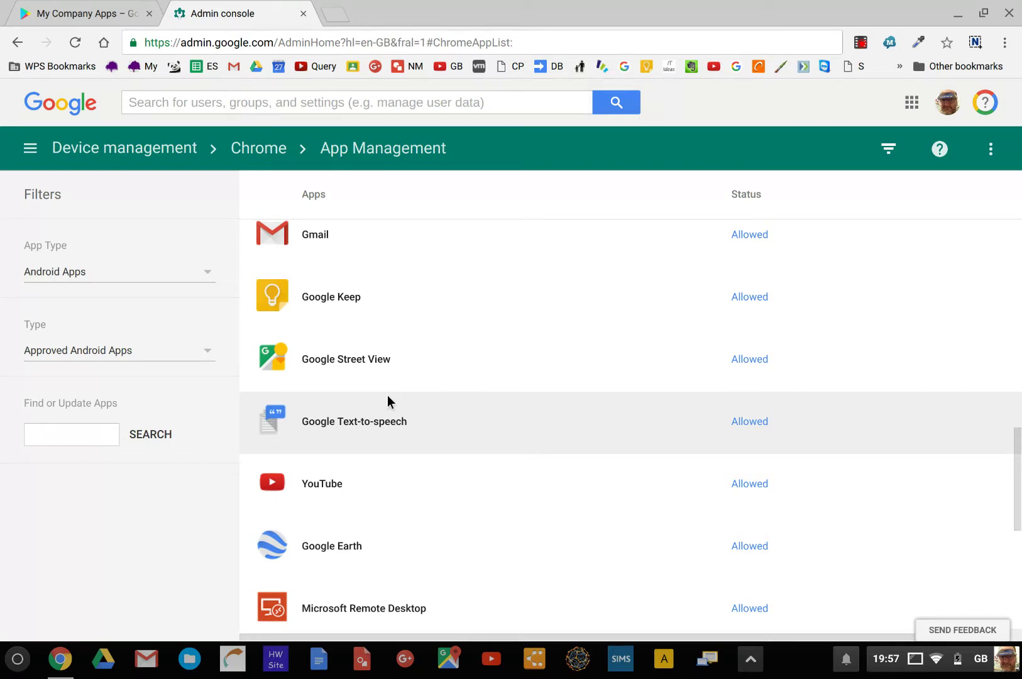
Tick the checkboxes for Google Keep, Google Street View, Google Text-to-speech and YouTube.
click(271, 292)
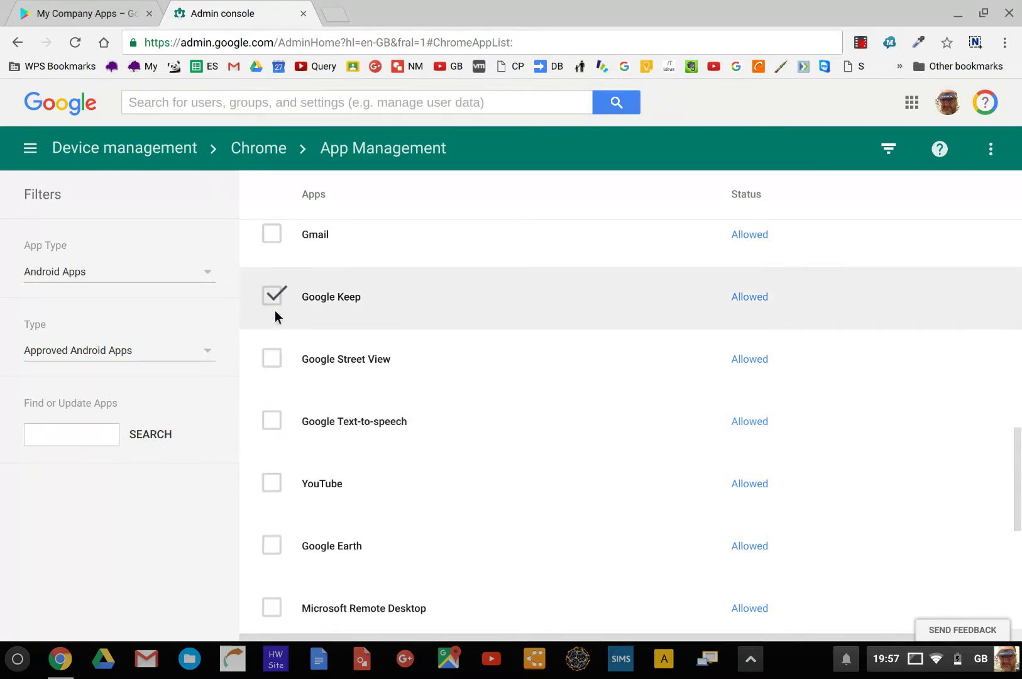
click(277, 350)
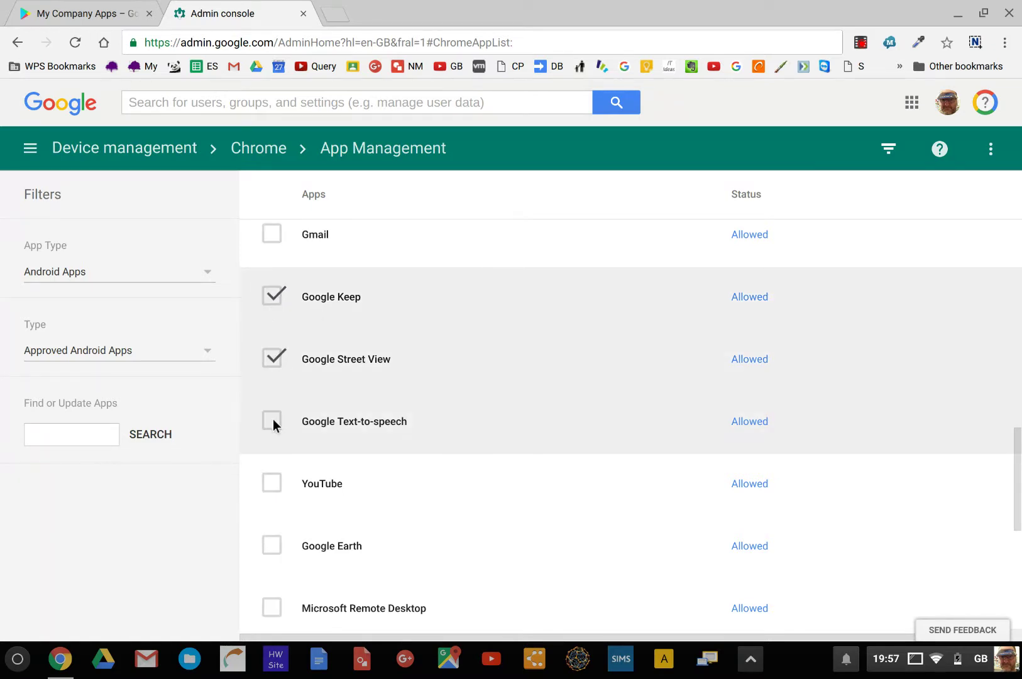
click(273, 419)
click(275, 487)
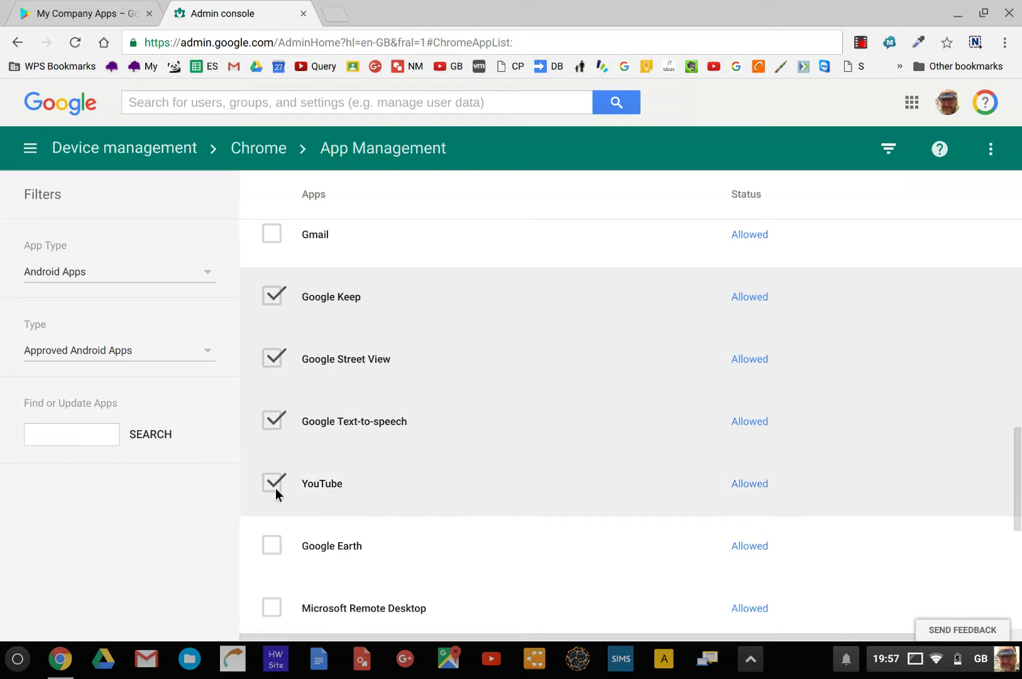